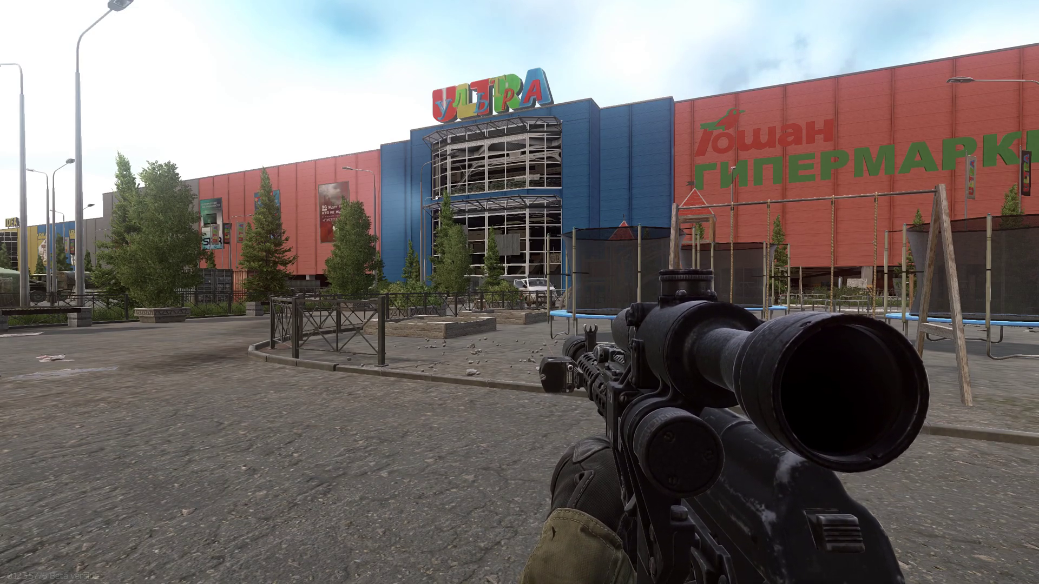
Run the console command "fps 1" to turn on the basic frame-rate display in the game
key("grave")
type("f")
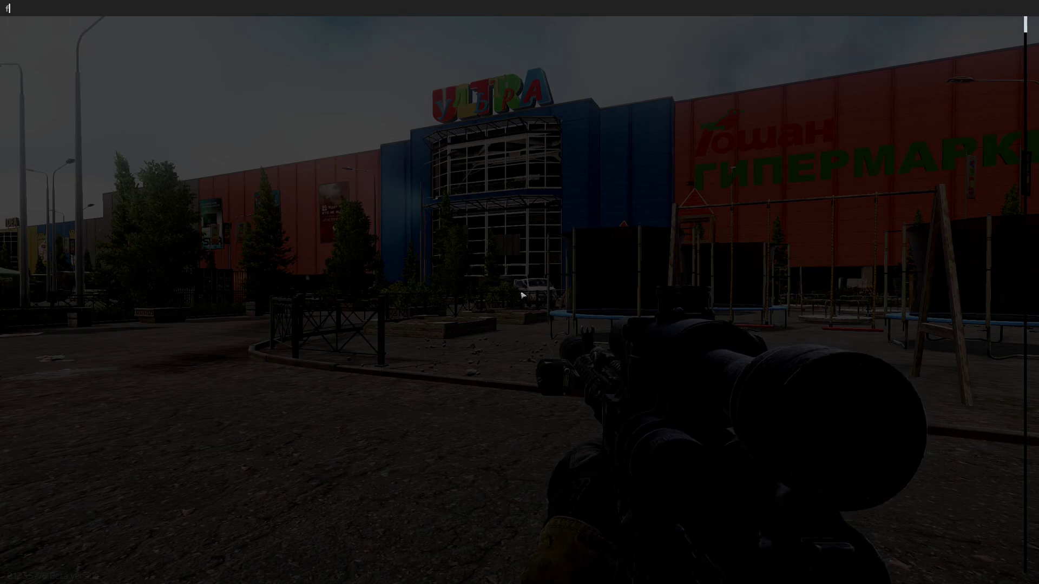
type("ps 1")
key("Return")
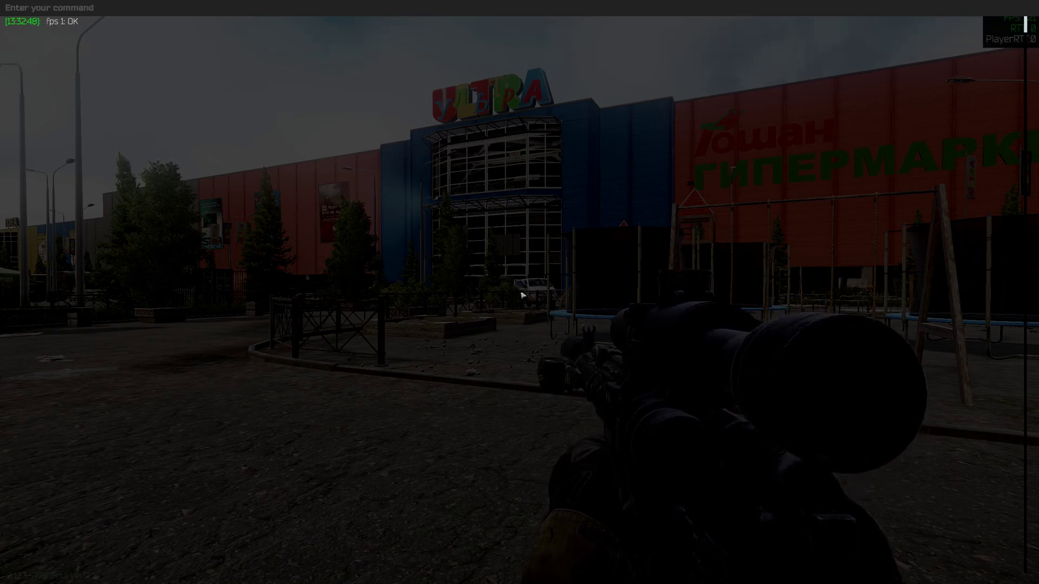
key("grave")
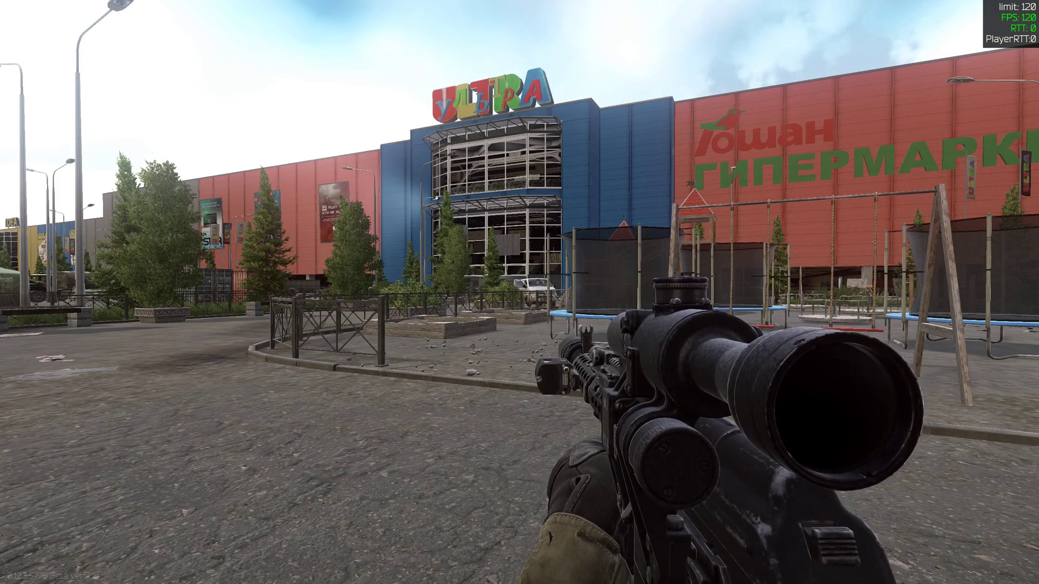
Run the console command "fps 2" to switch to the detailed performance read-out in the game
key("grave")
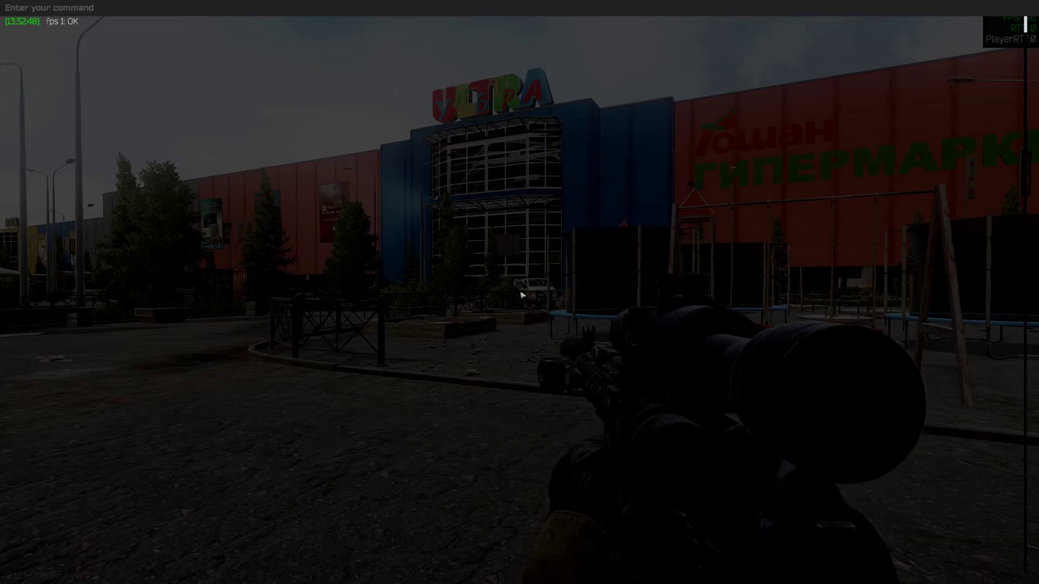
type("fps ")
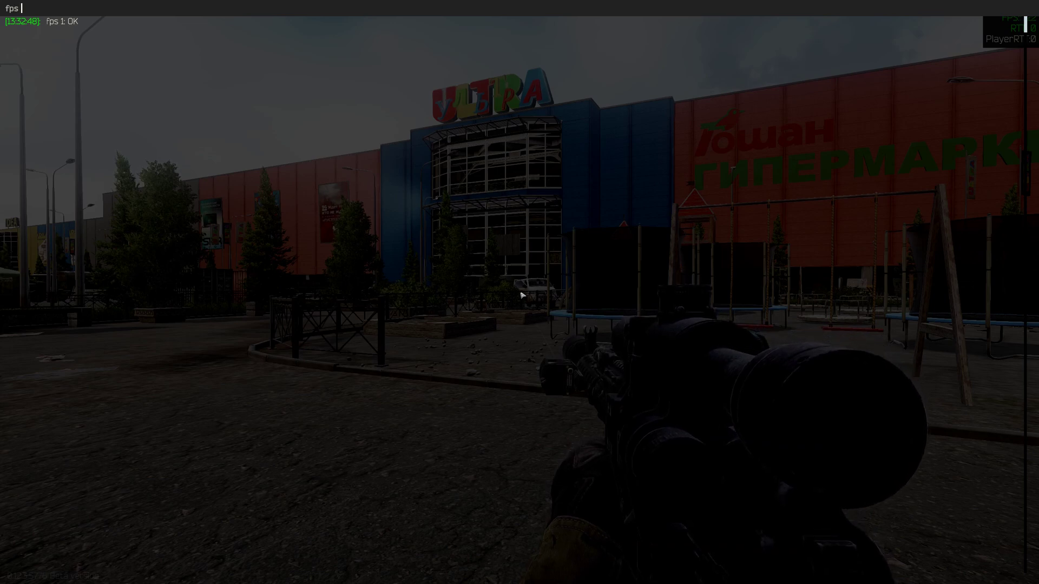
type("2")
key("Return")
key("grave")
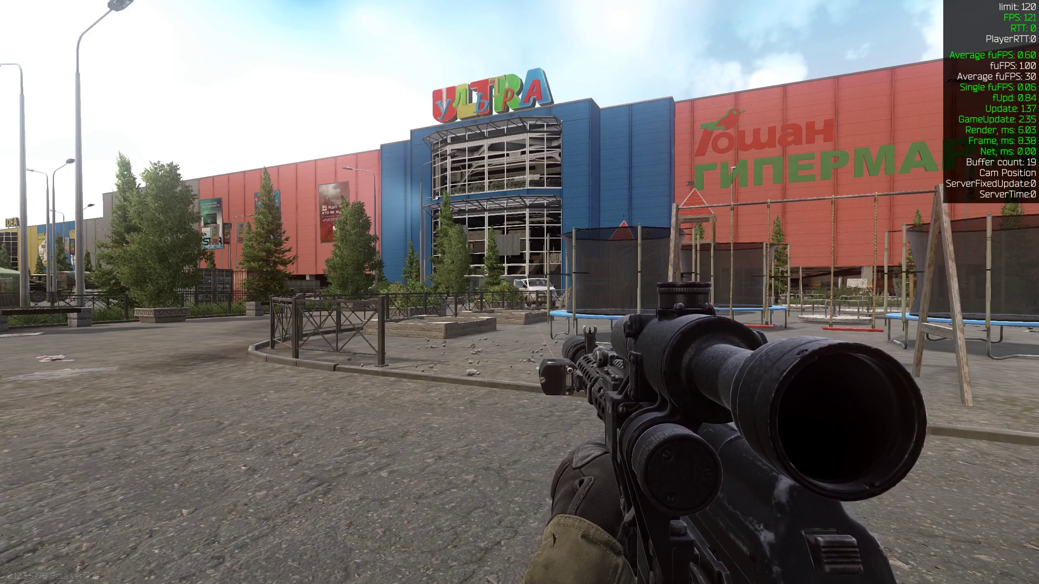
Run the console command "fps 0" to turn off the performance display in the game
key("grave")
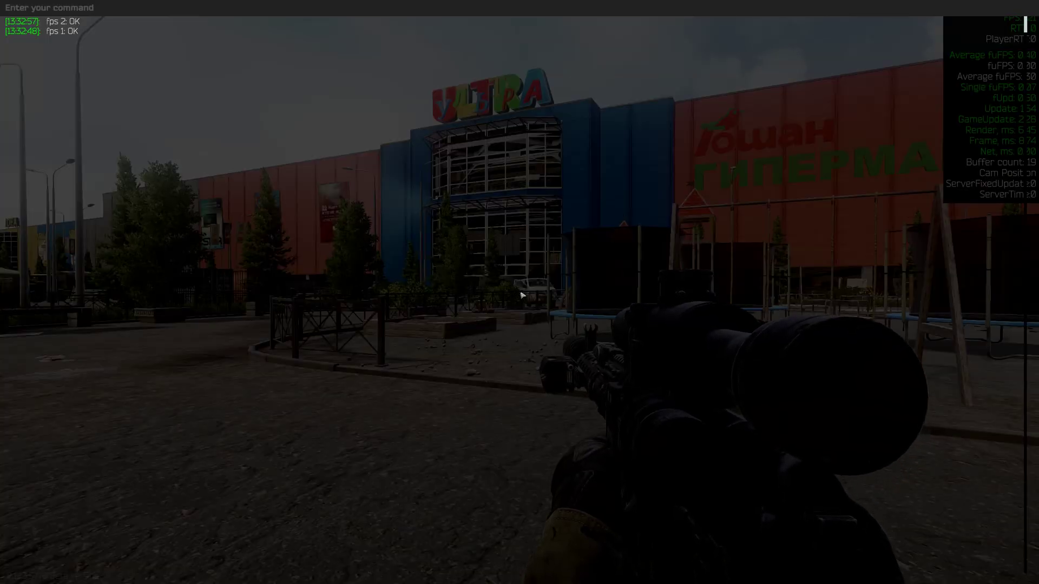
type("fps ")
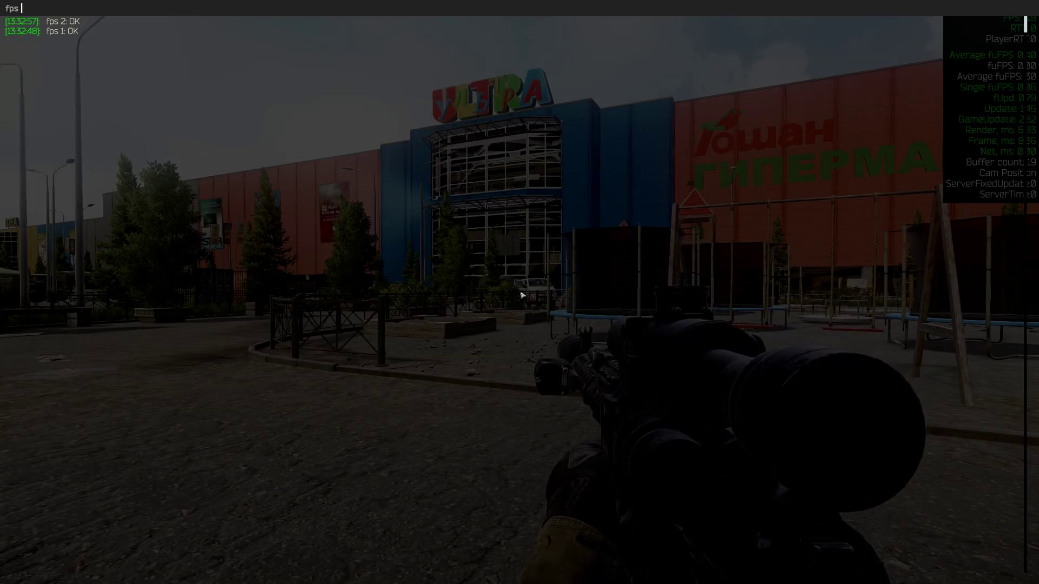
type("0")
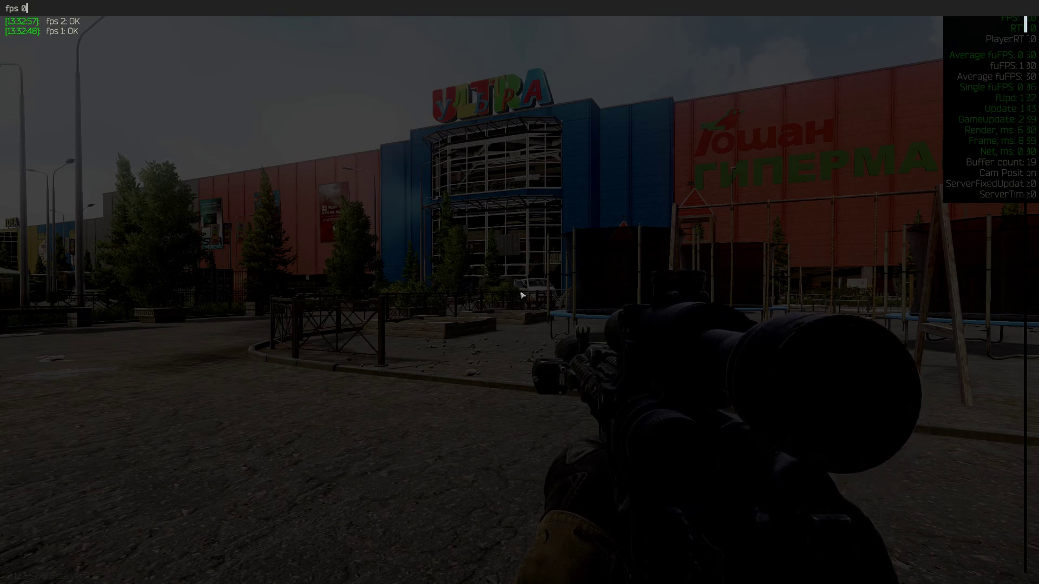
key("Return")
key("grave")
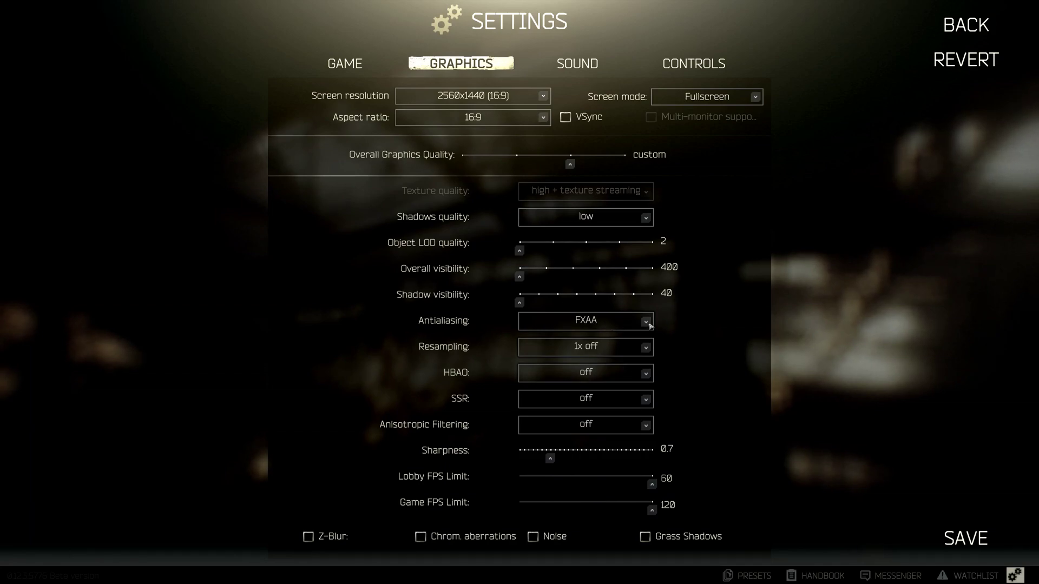
Examine the available antialiasing options in the game's graphics settings without changing the selection
left_click(646, 324)
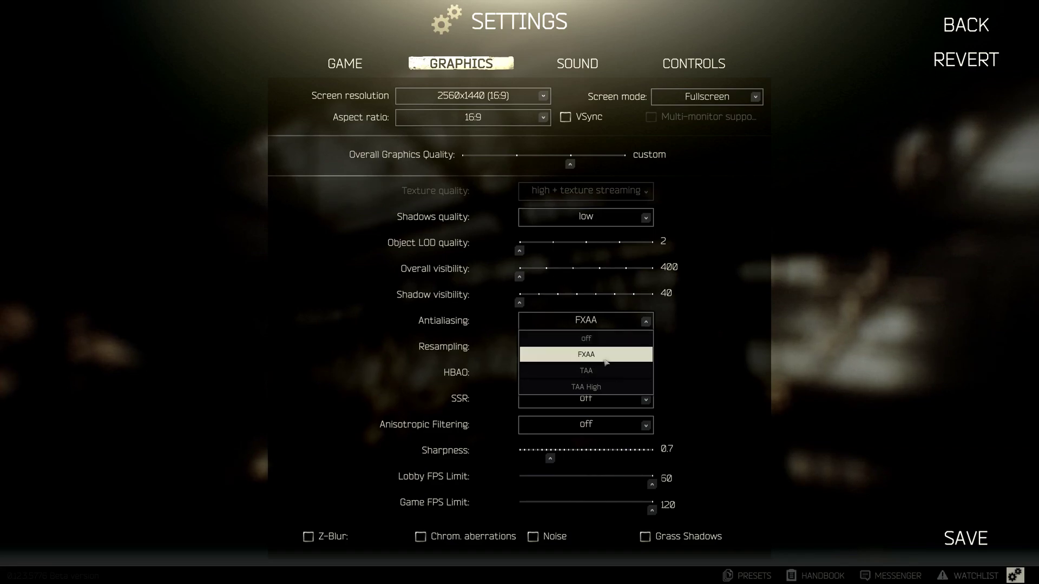
left_click(646, 323)
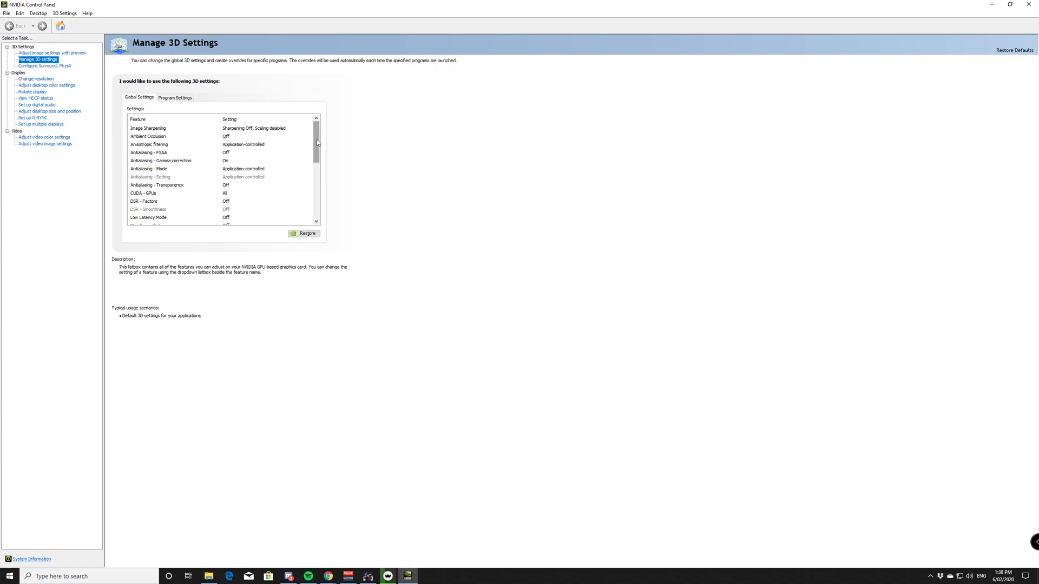
In NVIDIA Control Panel, restore the global 3D settings to their defaults and accept the confirmation
left_click(309, 235)
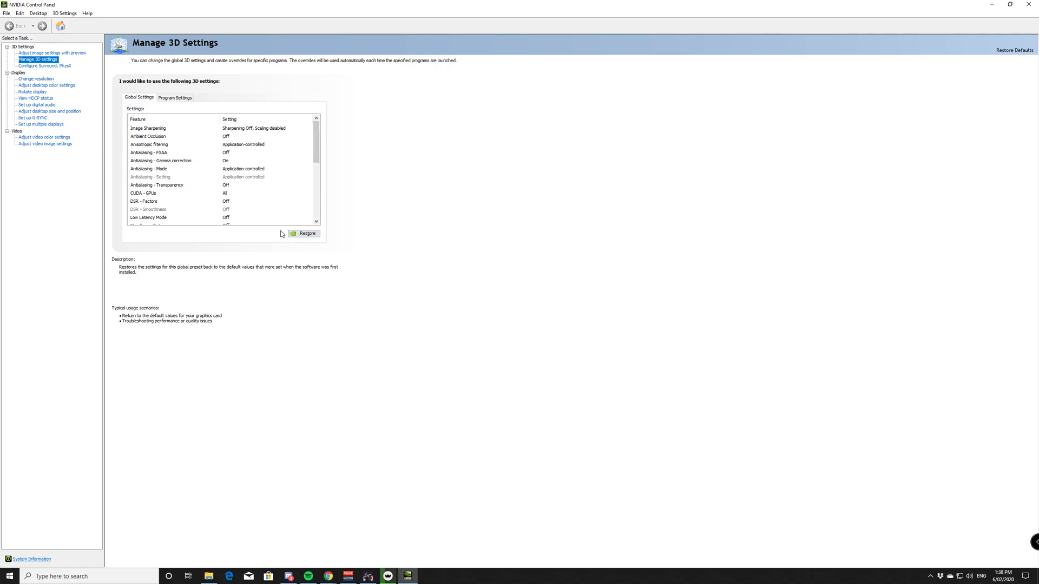
left_click(318, 235)
left_click(584, 297)
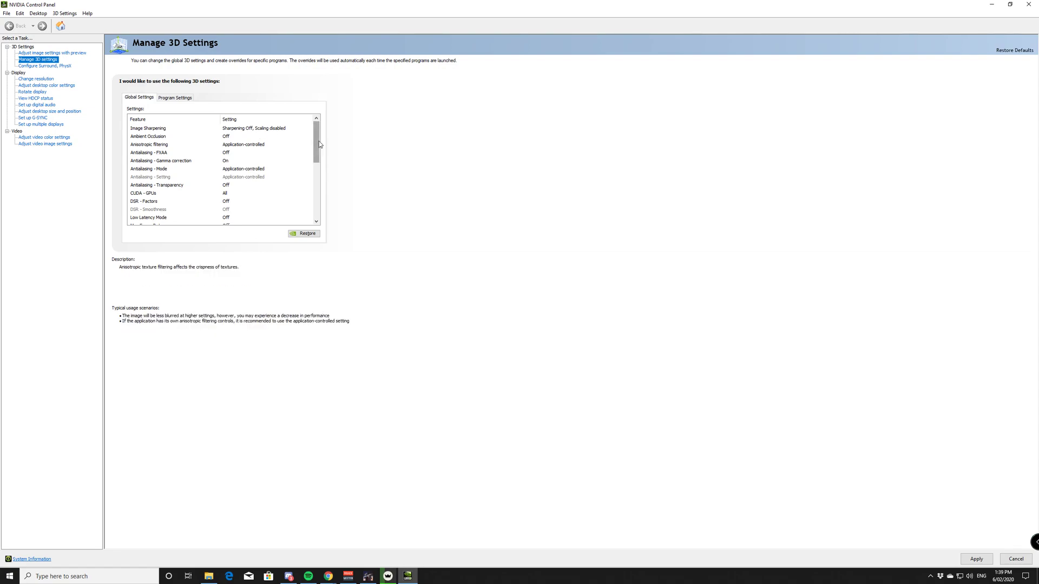
Set Vertical sync to Off in the global 3D settings
scroll(316, 143, "down", 8)
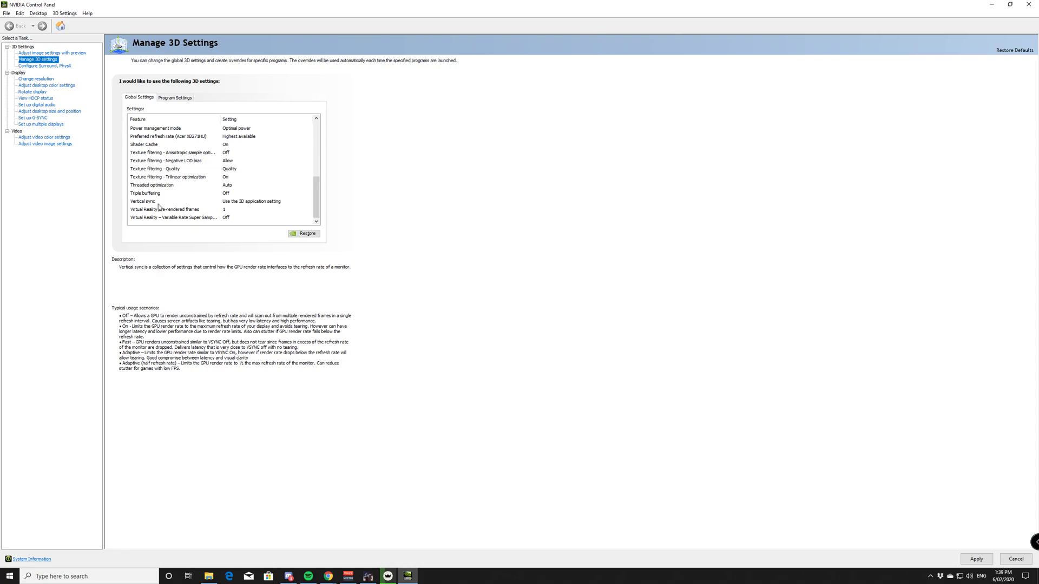
left_click(247, 205)
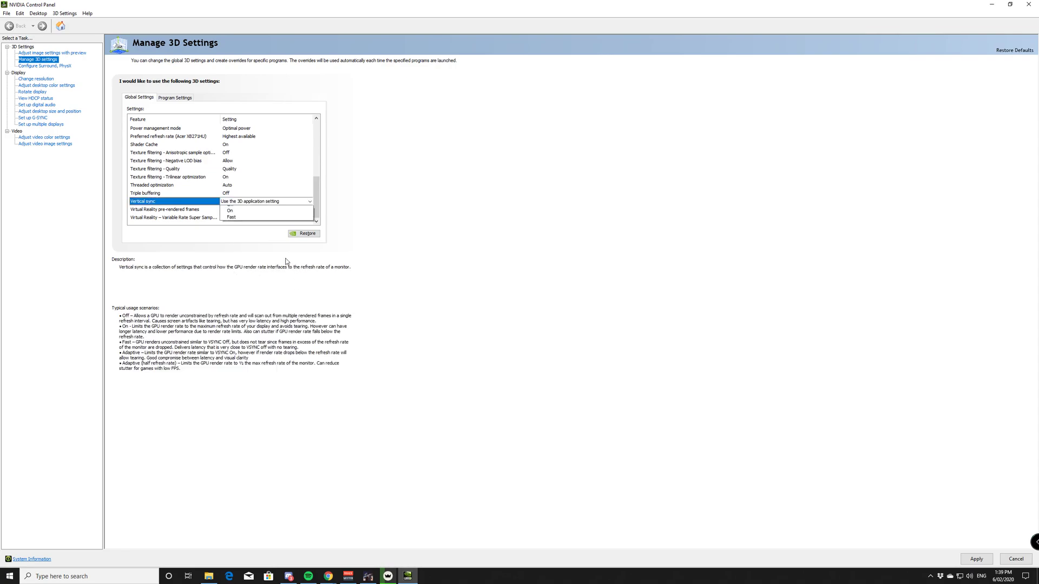
left_click(236, 218)
scroll(298, 217, "up", 8)
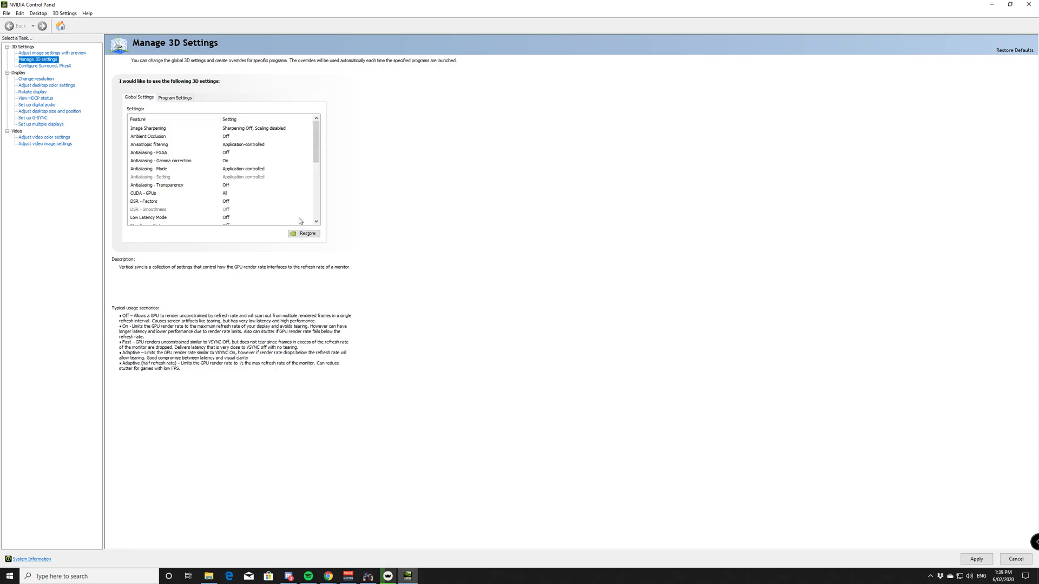
Set Texture filtering - Quality to High performance in the global 3D settings
scroll(316, 157, "down", 5)
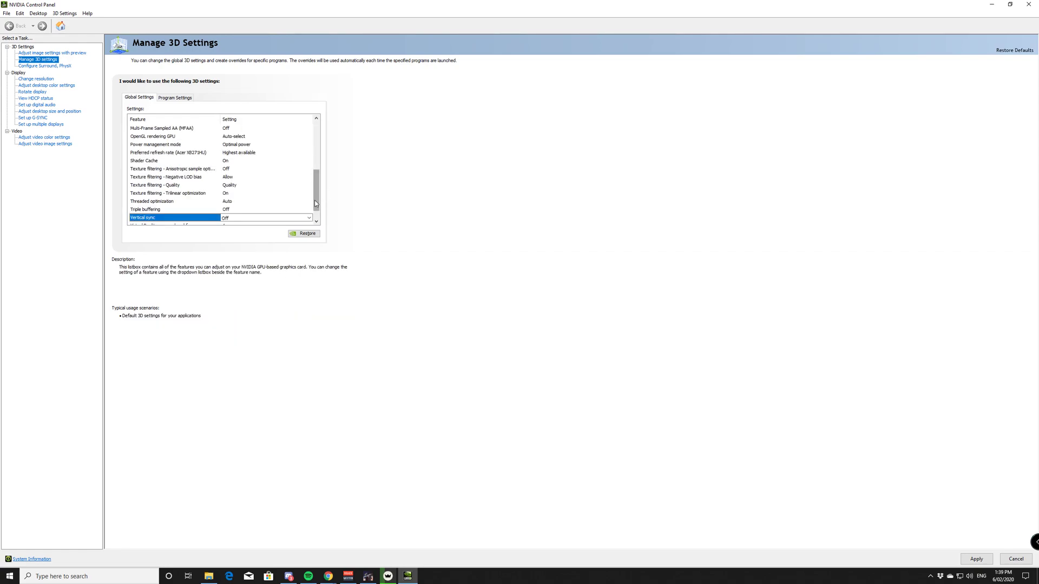
mouse_move(316, 203)
left_mouse_down()
mouse_move(316, 212)
mouse_move(316, 203)
left_mouse_up()
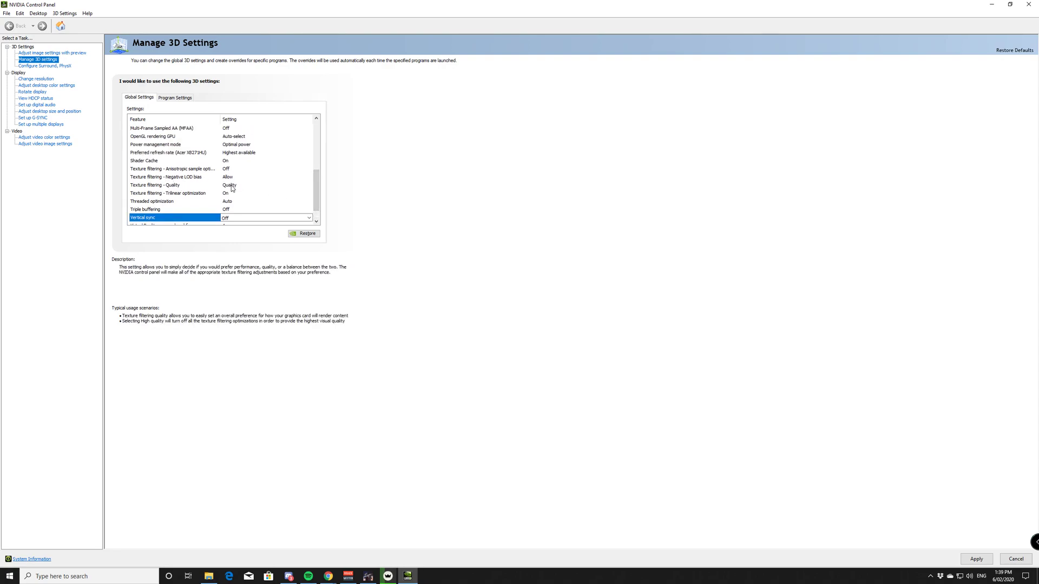
left_click(232, 187)
left_click(232, 188)
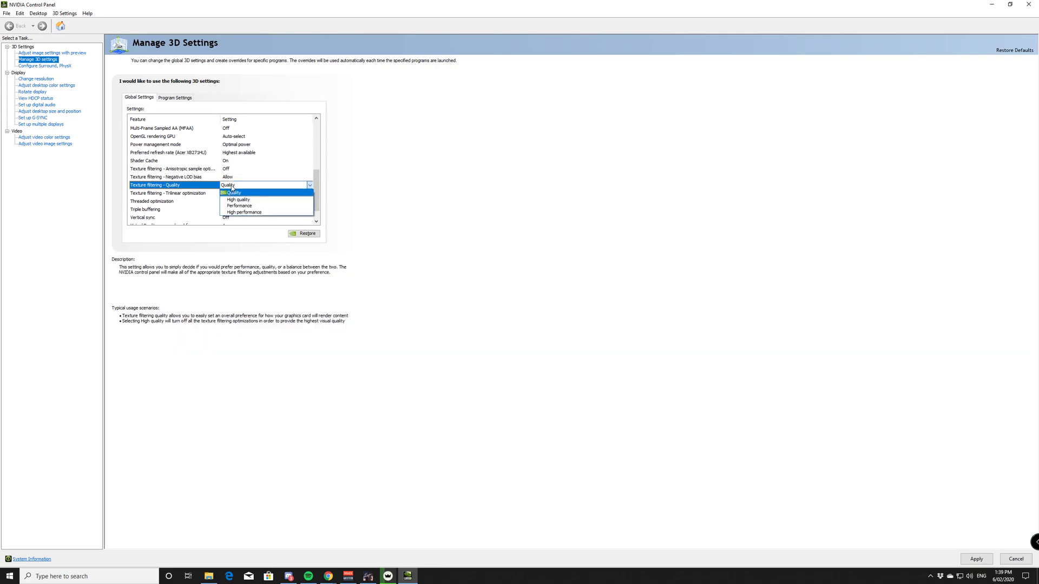
left_click(239, 212)
Set Power management mode to Prefer maximum performance in the global 3D settings
scroll(318, 173, "up", 5)
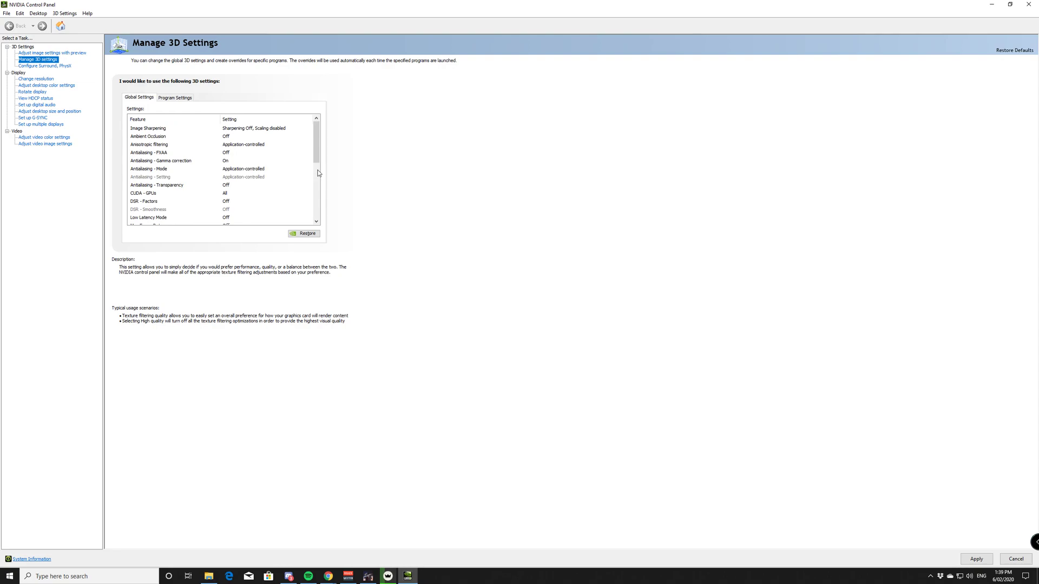
scroll(318, 174, "down", 3)
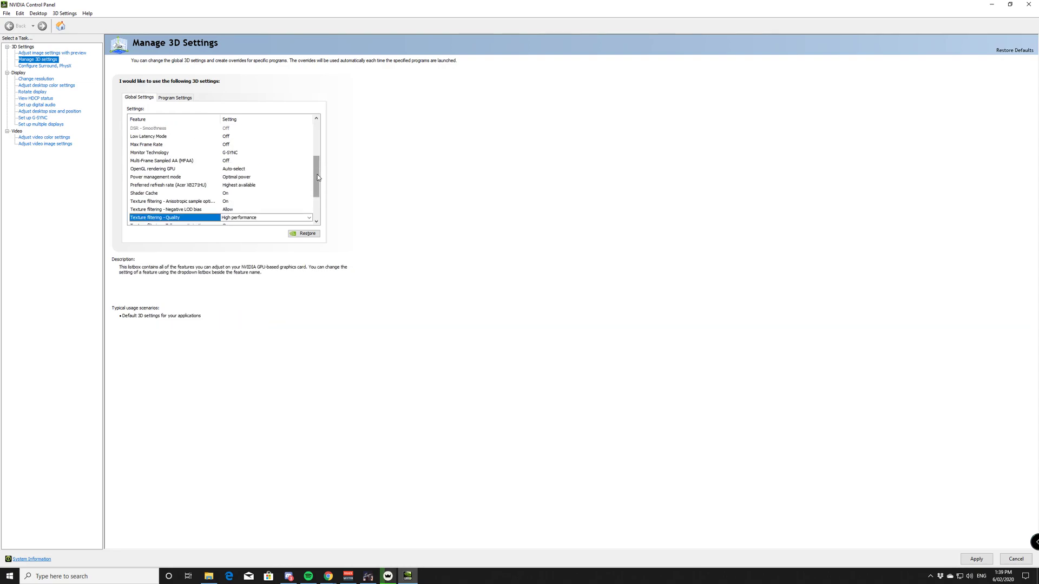
mouse_move(142, 179)
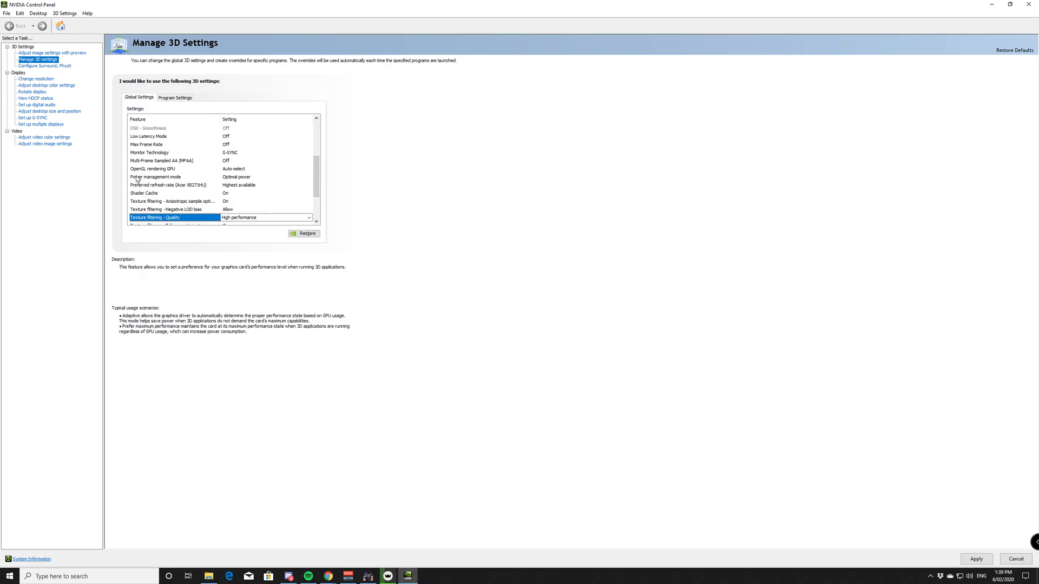
left_click(227, 181)
left_click(227, 180)
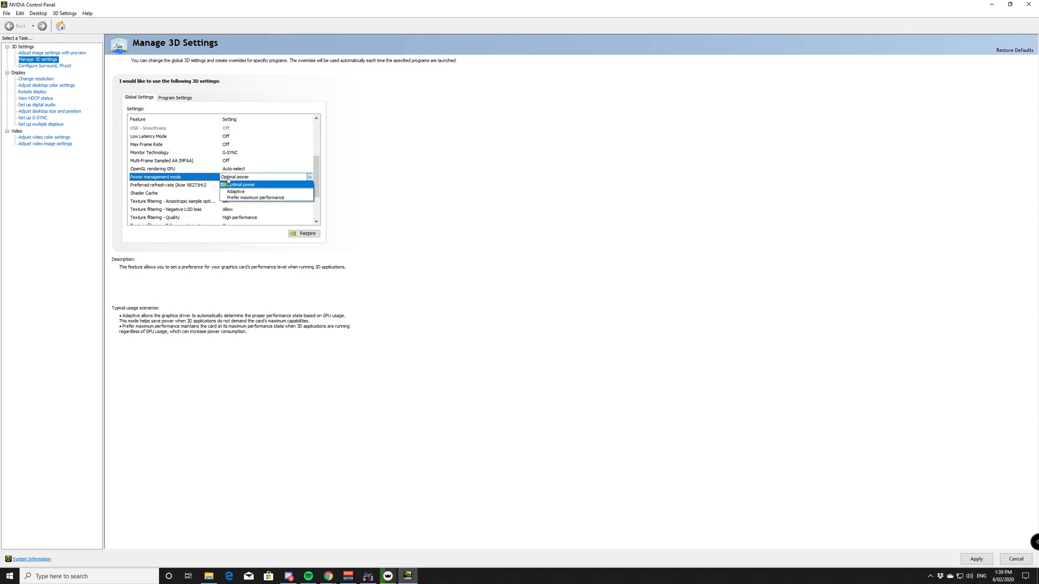
left_click(252, 198)
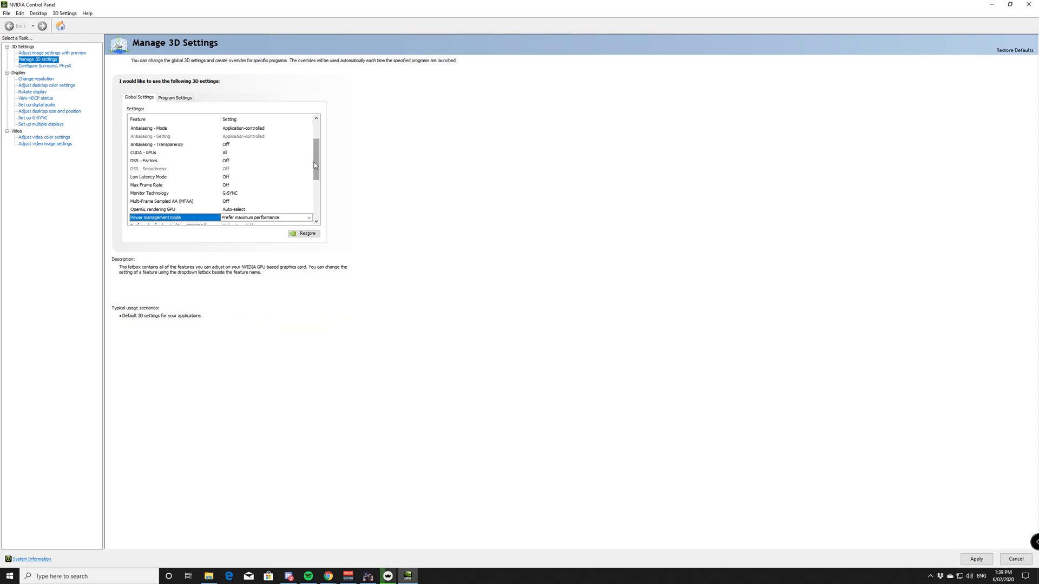
Keep the monitor's preferred refresh rate at Highest available and apply the changed global 3D settings
scroll(315, 162, "down", 3)
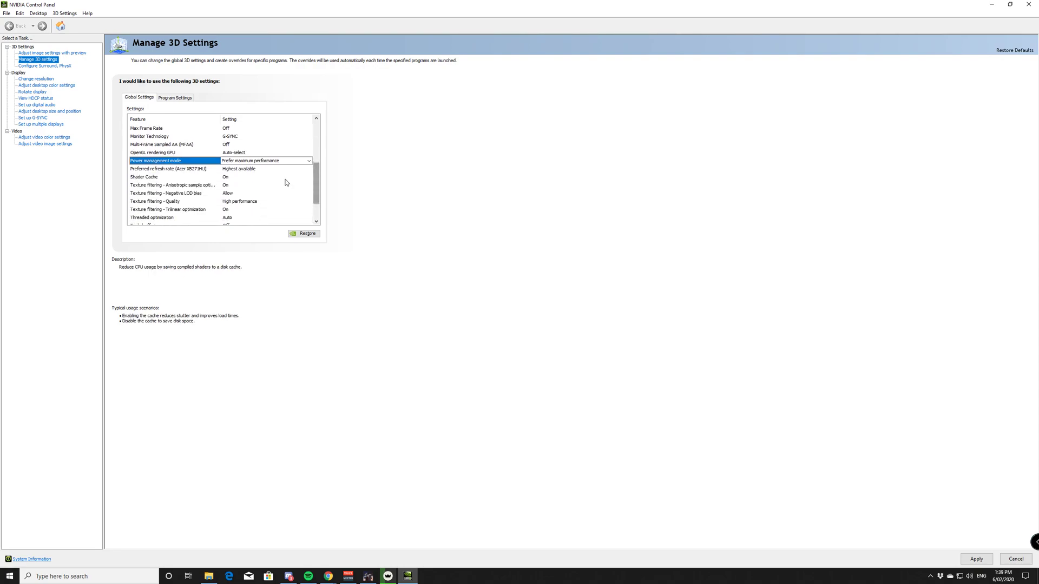
left_click(246, 170)
left_click(247, 169)
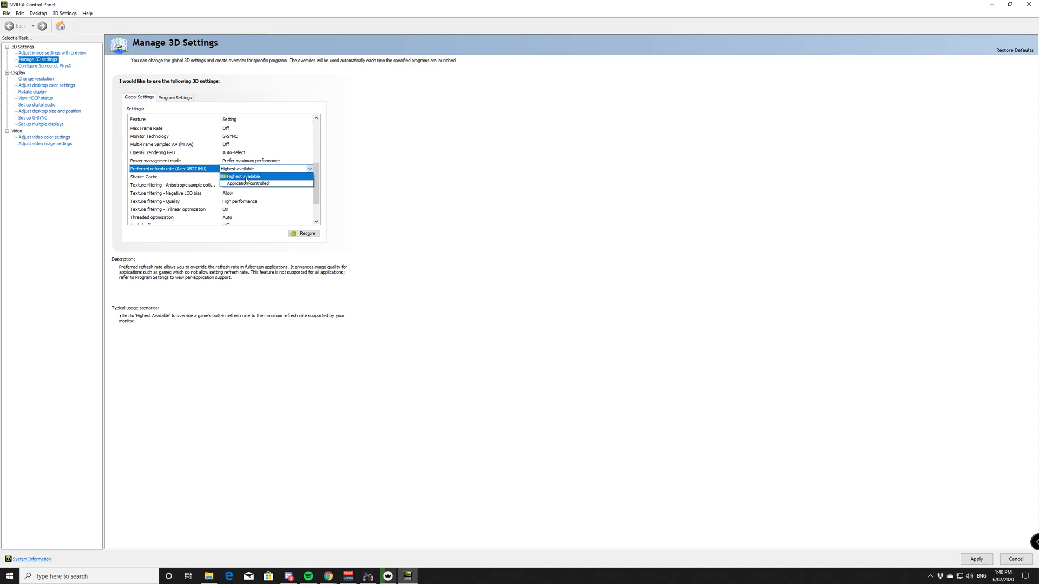
left_click(245, 177)
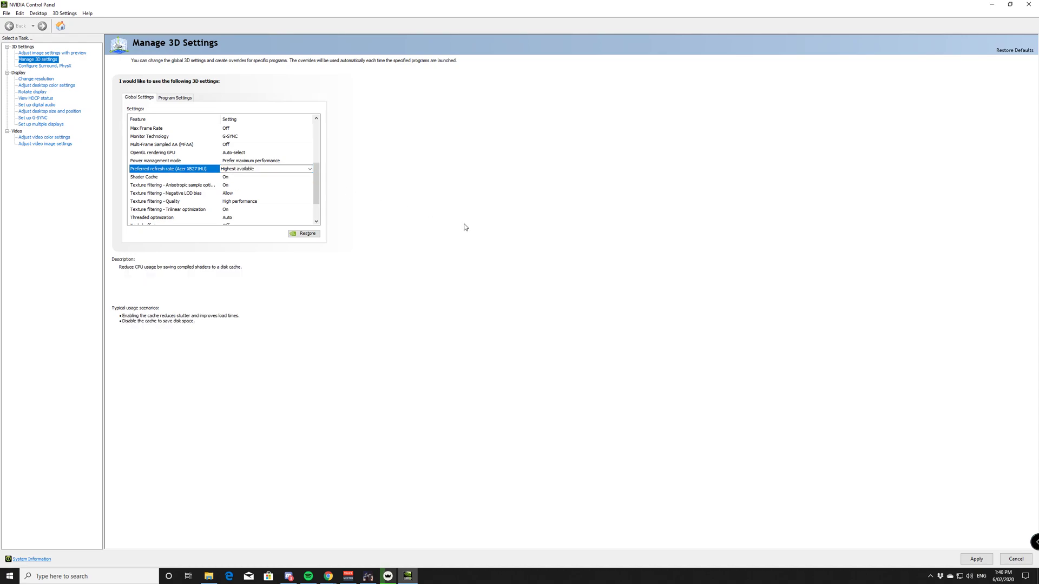
left_click(976, 559)
scroll(304, 133, "up", 4)
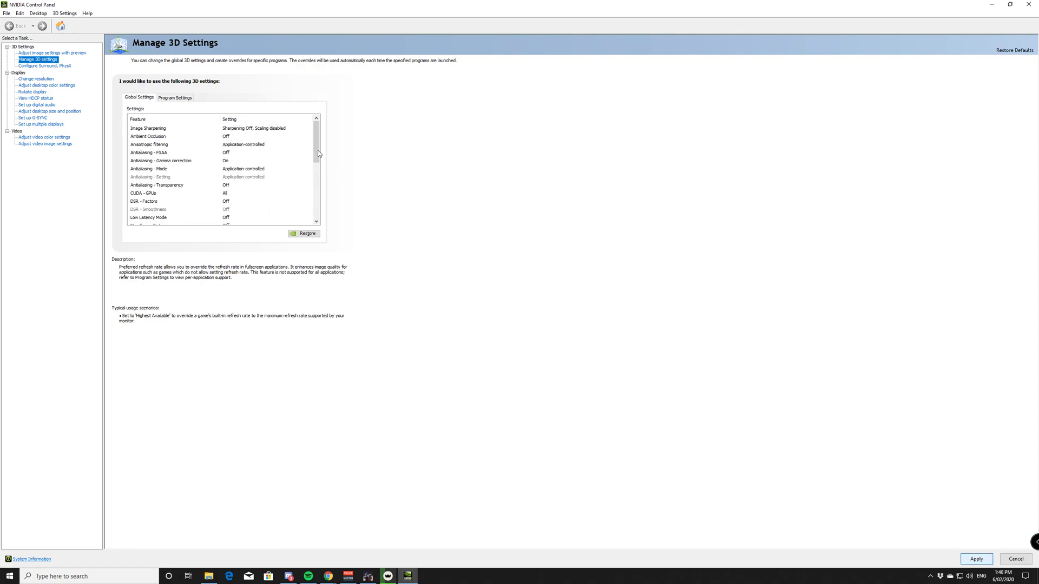
left_click(318, 154)
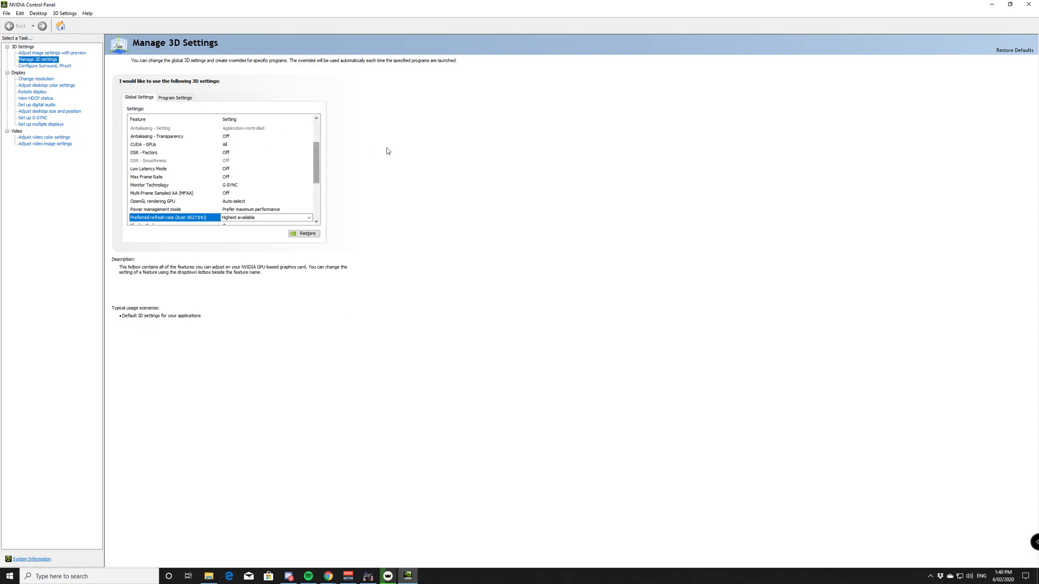
left_click_drag(317, 164, 320, 189)
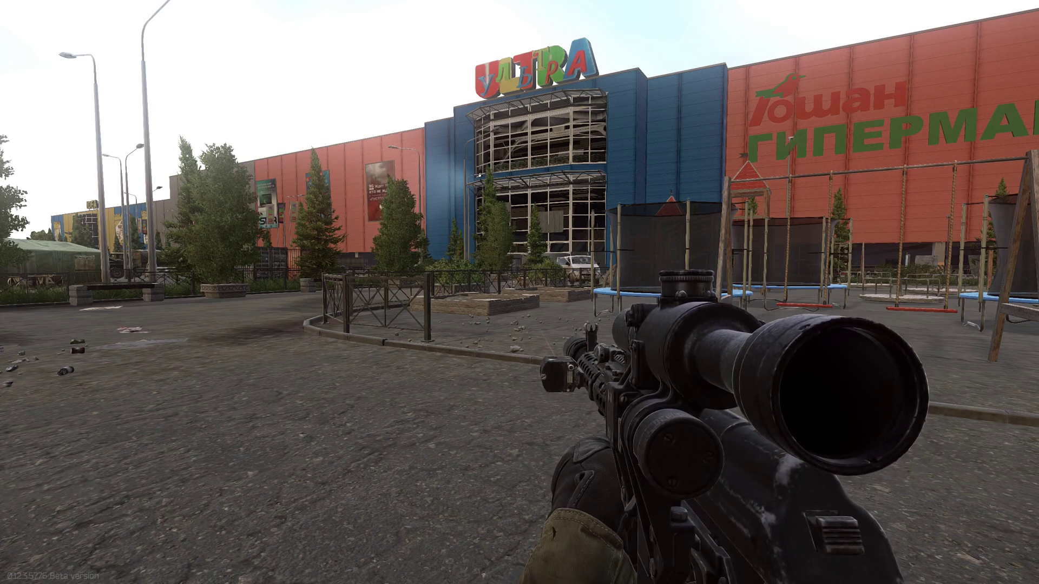
right_click(520, 292)
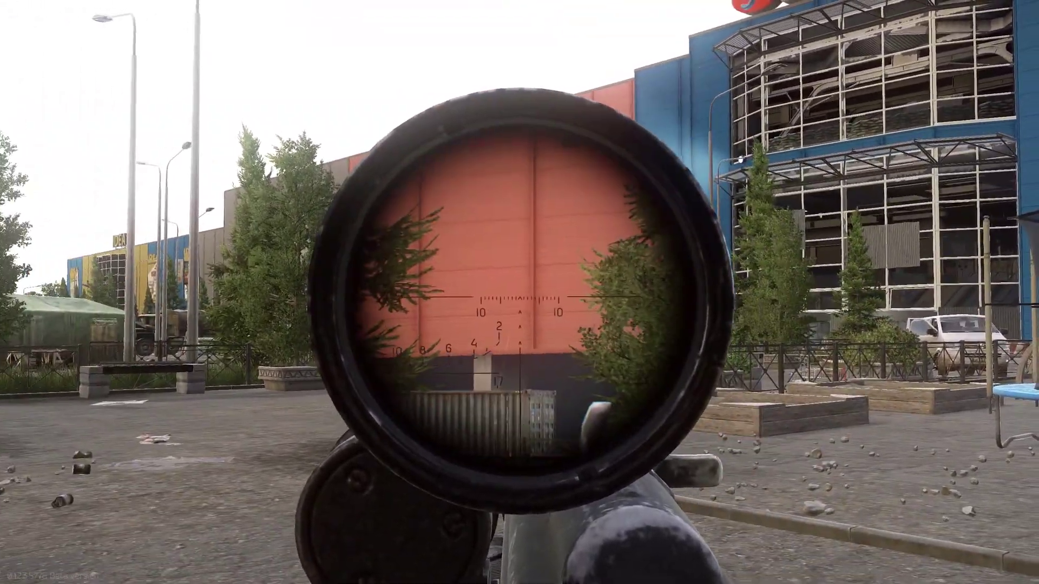
right_click(520, 293)
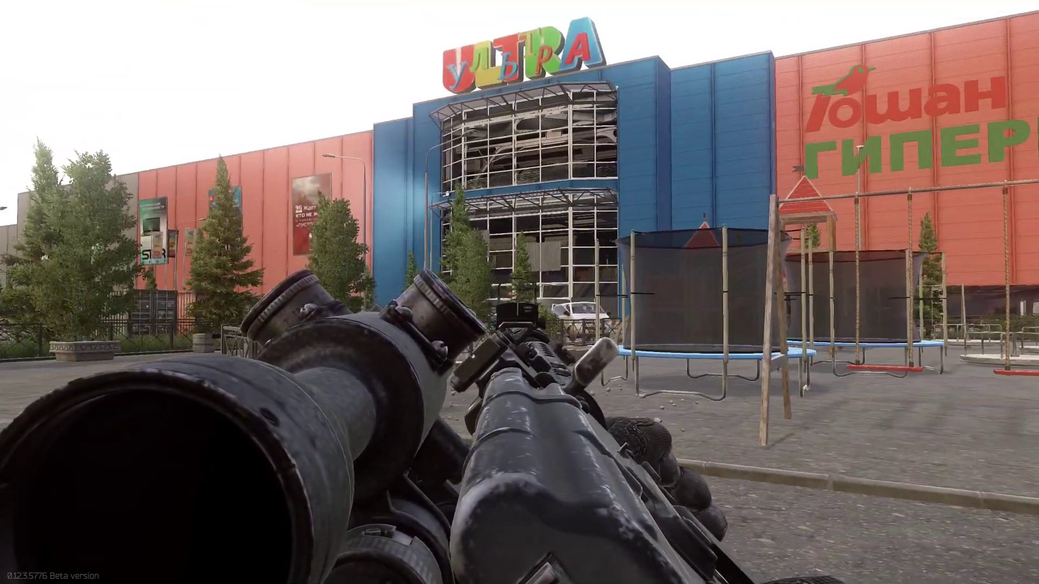
right_click(519, 292)
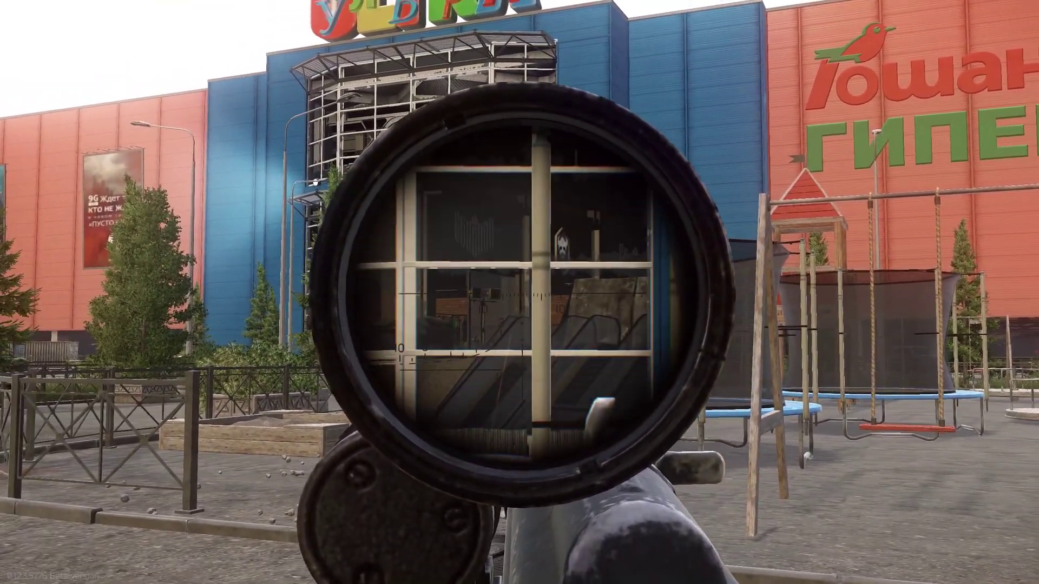
right_click(519, 292)
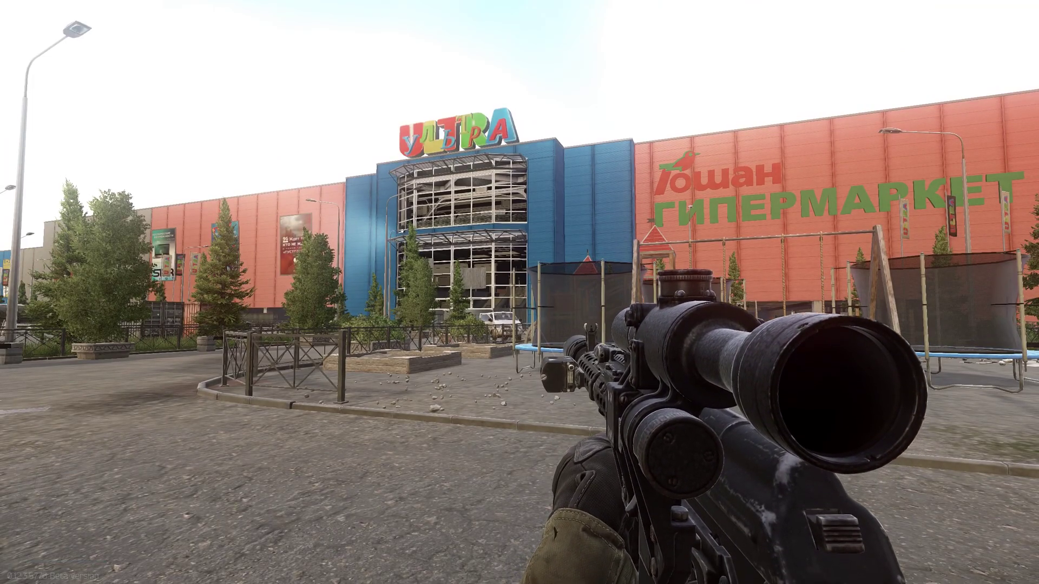
right_click(519, 292)
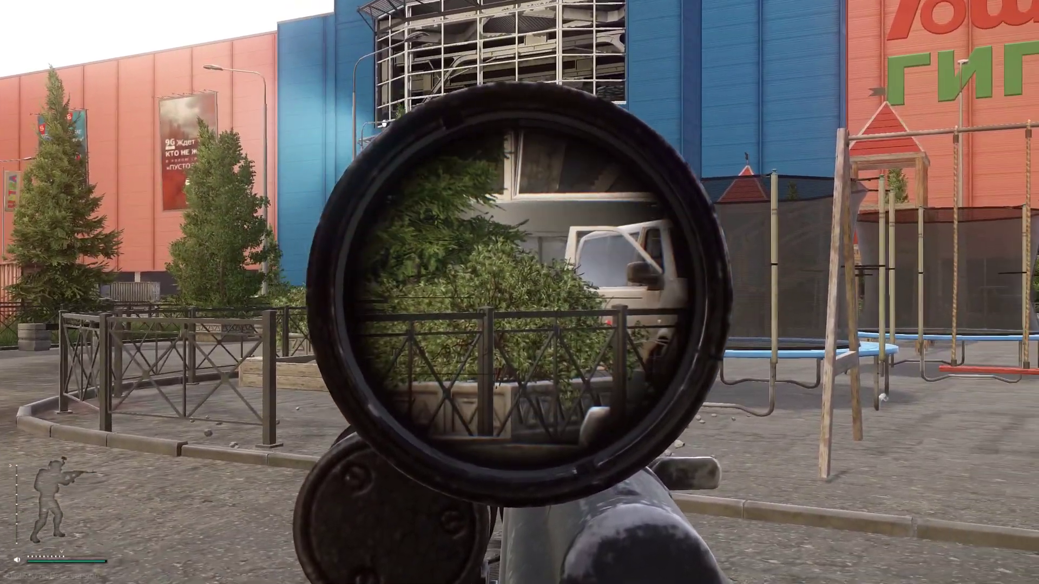
right_click(520, 292)
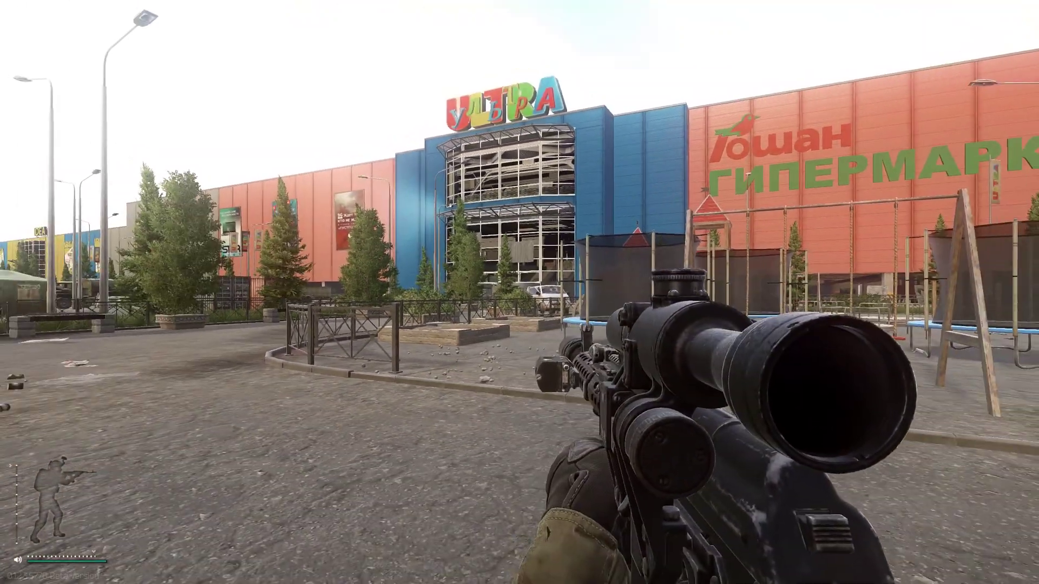